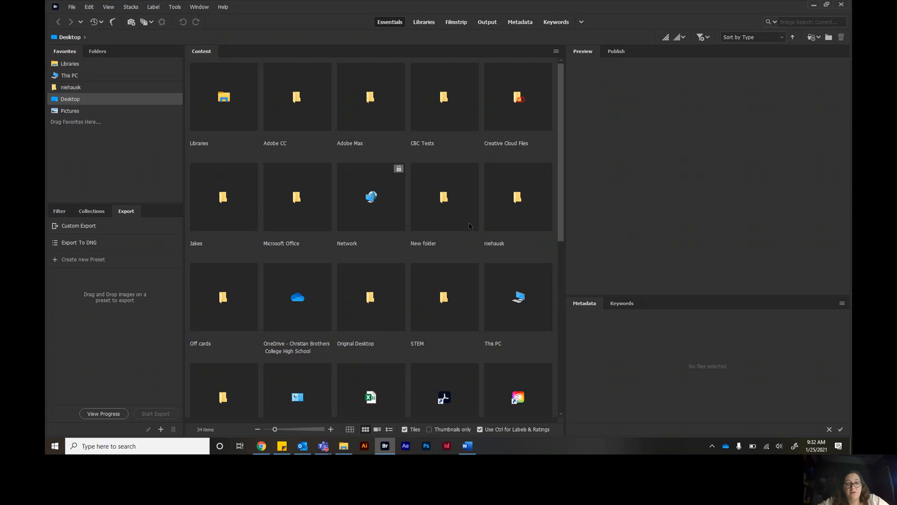
Step: Open the Example folder inside the desktop's Working folder
scroll(451, 249, "down", 4)
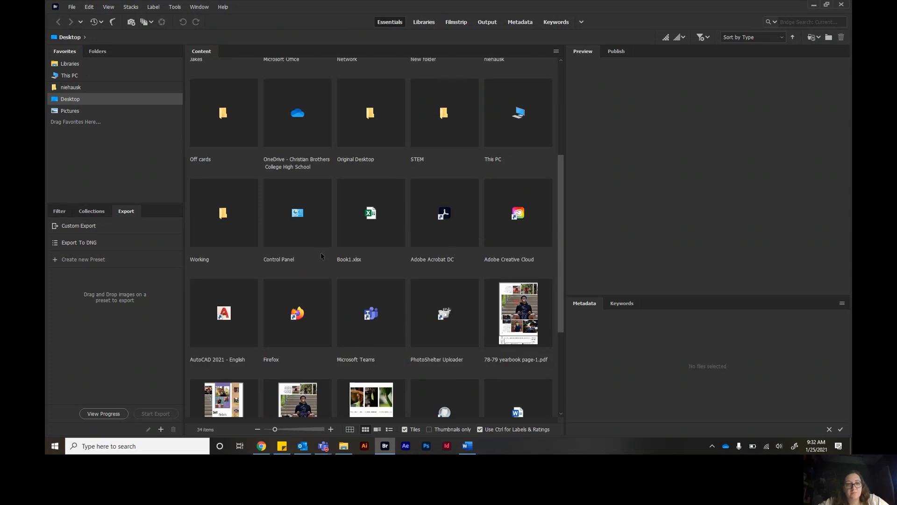
double_click(222, 214)
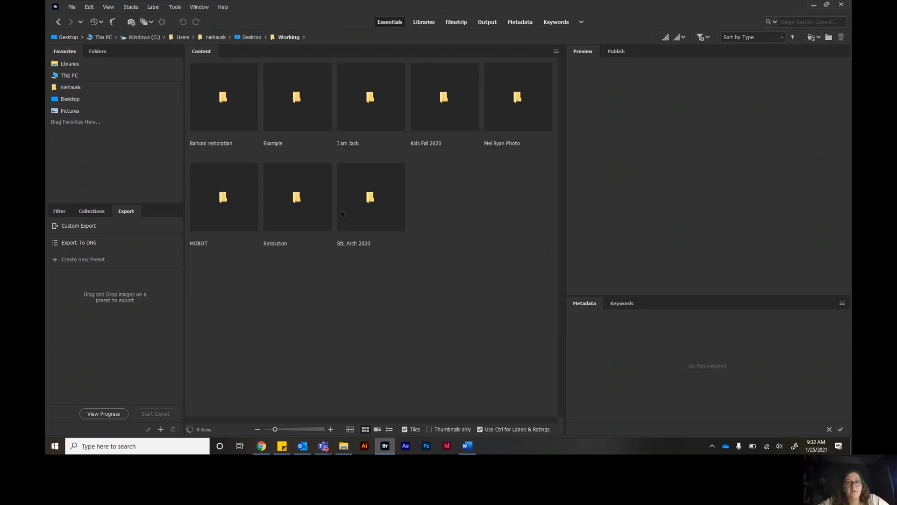
double_click(287, 101)
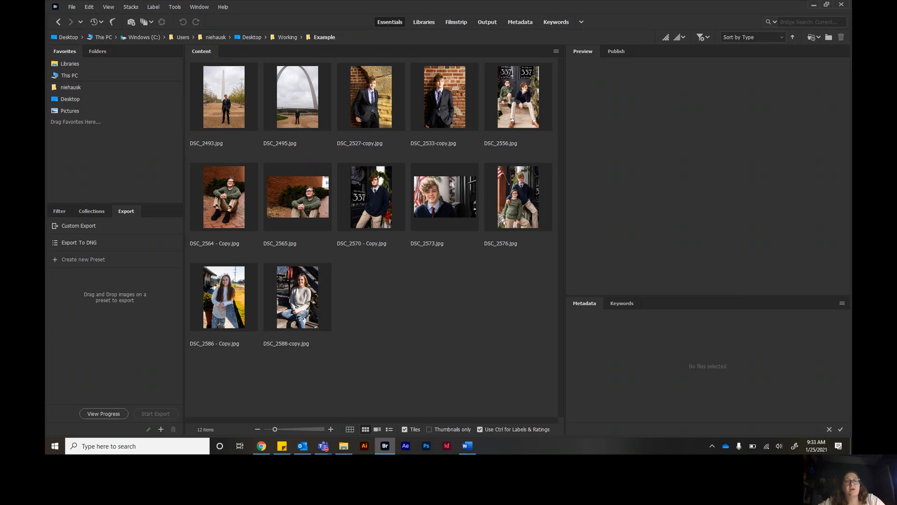
Step: Select all photos as a range from DSC_2493.jpg to DSC_2588-copy.jpg and again with a selection rectangle, clearing the selection each time
left_click(228, 108)
left_click(302, 293, "shift")
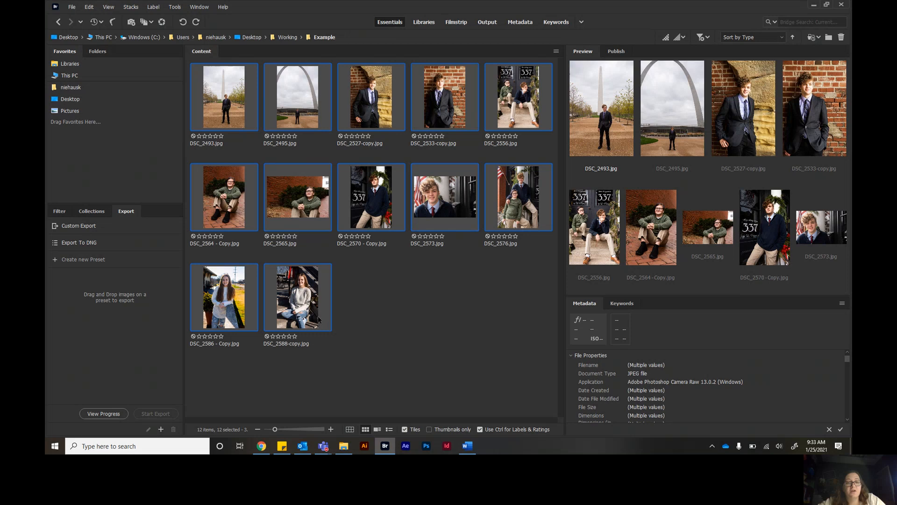
left_click(416, 315)
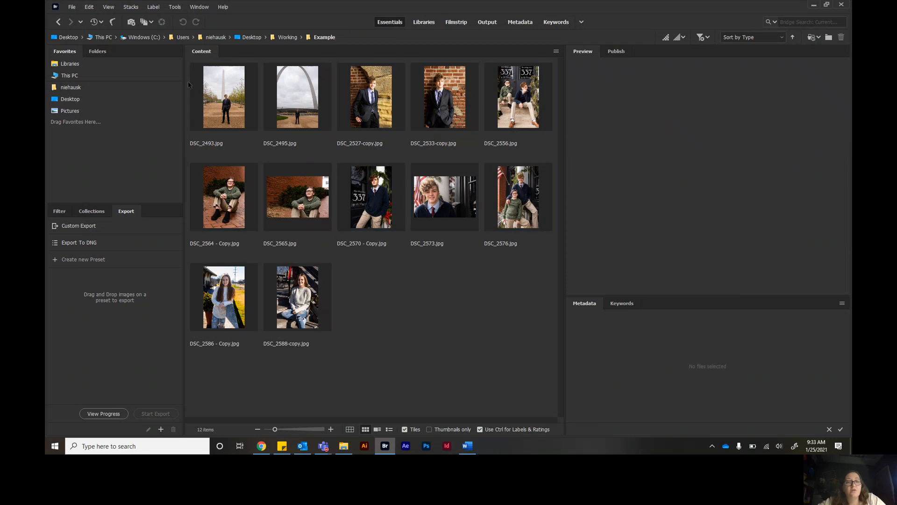
left_click_drag(187, 84, 531, 349)
left_click(455, 343)
Step: Select only the individual photos DSC_2493.jpg, DSC_2527-copy.jpg, DSC_2533-copy.jpg, DSC_2556.jpg and DSC_2576.jpg together
left_click(229, 99)
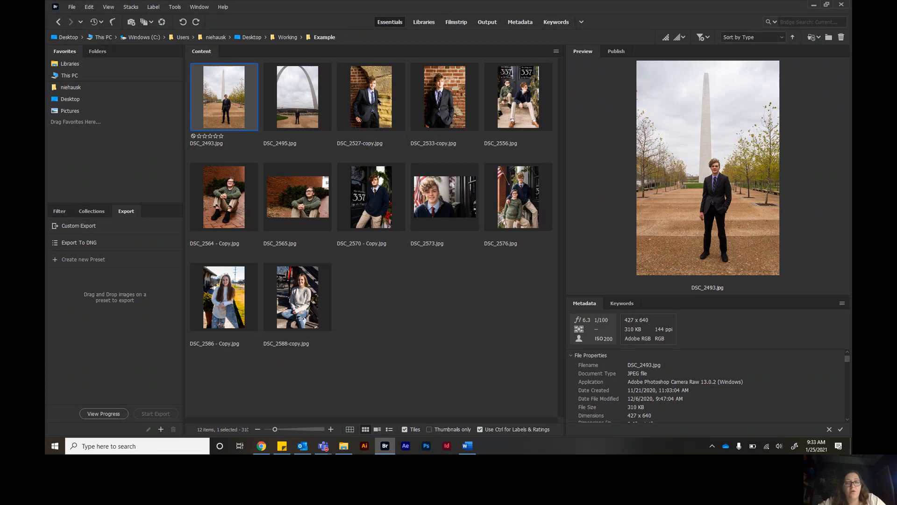
left_click(371, 97, "ctrl")
left_click(444, 97, "ctrl")
left_click(518, 97, "ctrl")
left_click(518, 197, "ctrl")
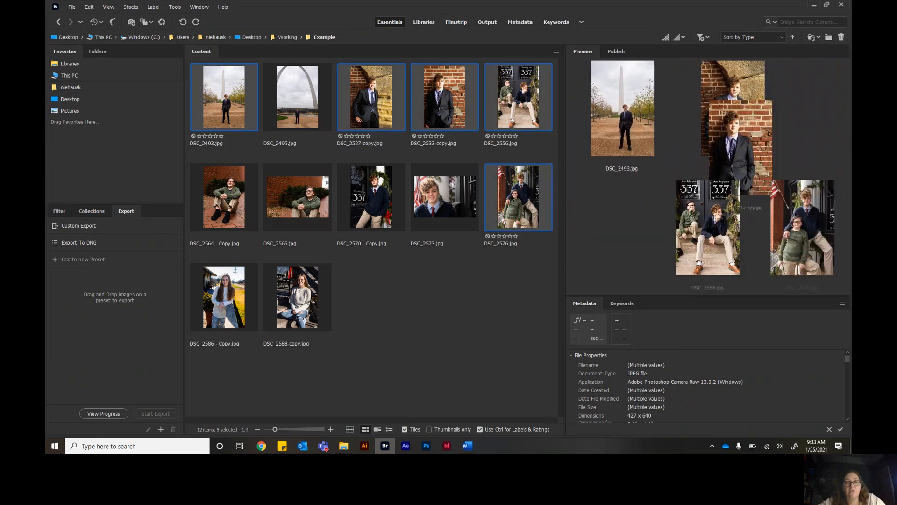
Step: Switch to the Metadata workspace with all photos in the Example folder selected
left_click(188, 96)
left_click_drag(187, 90, 526, 335)
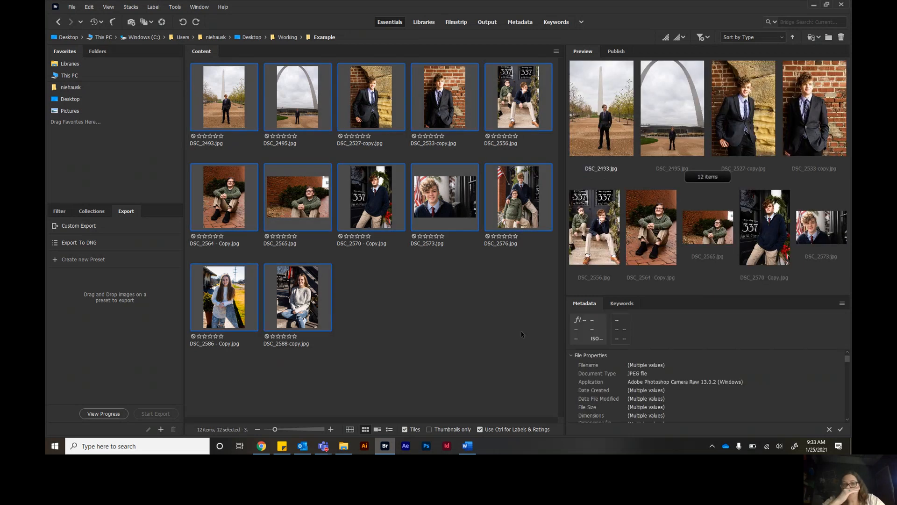
left_click(520, 22)
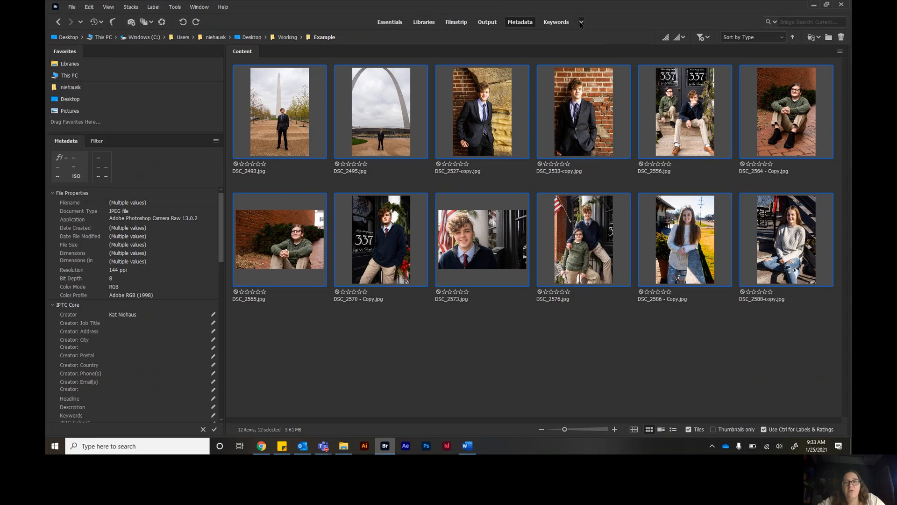
left_click(581, 22)
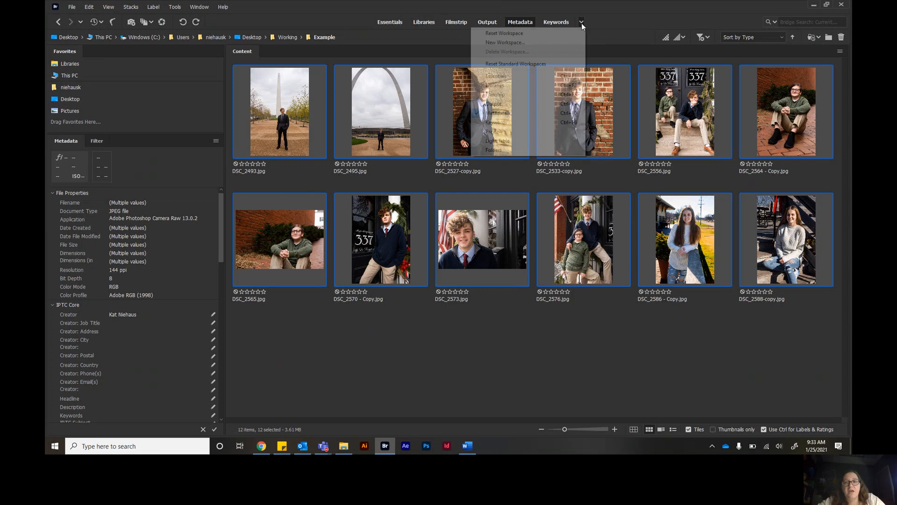
left_click(506, 117)
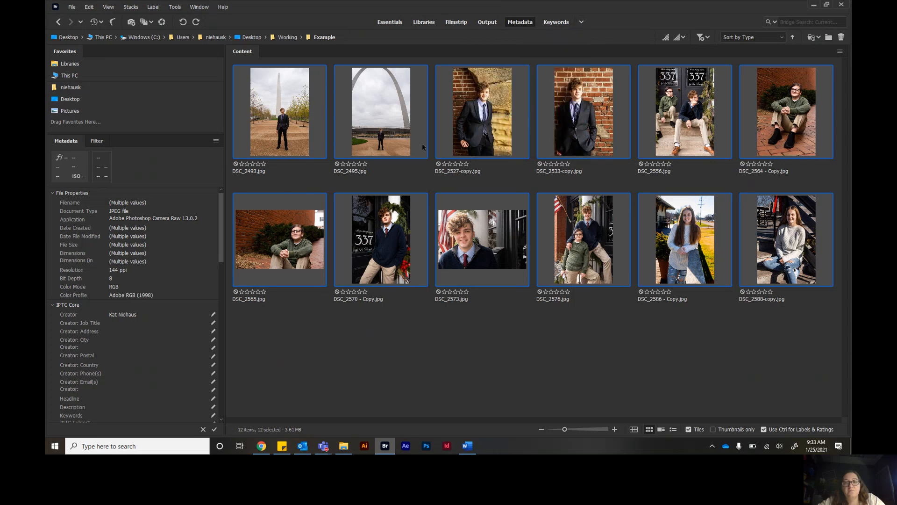
left_click(284, 110)
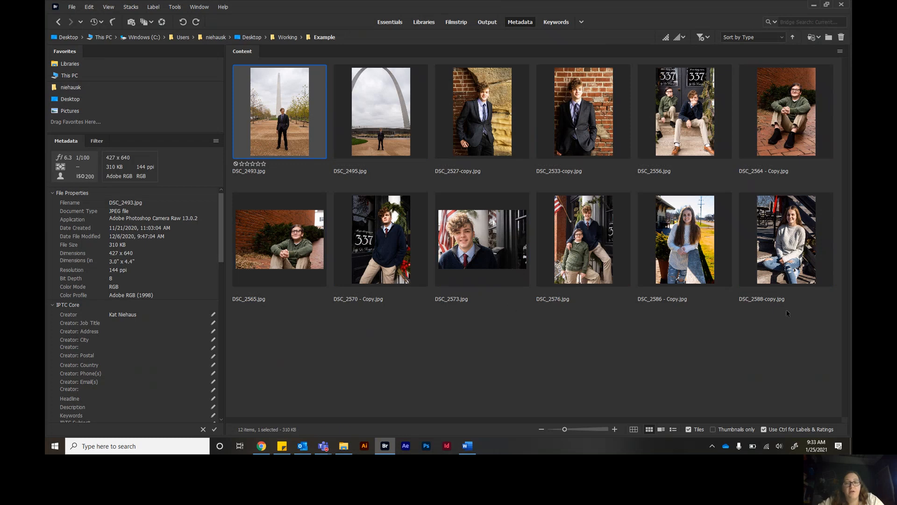
key("ctrl+a")
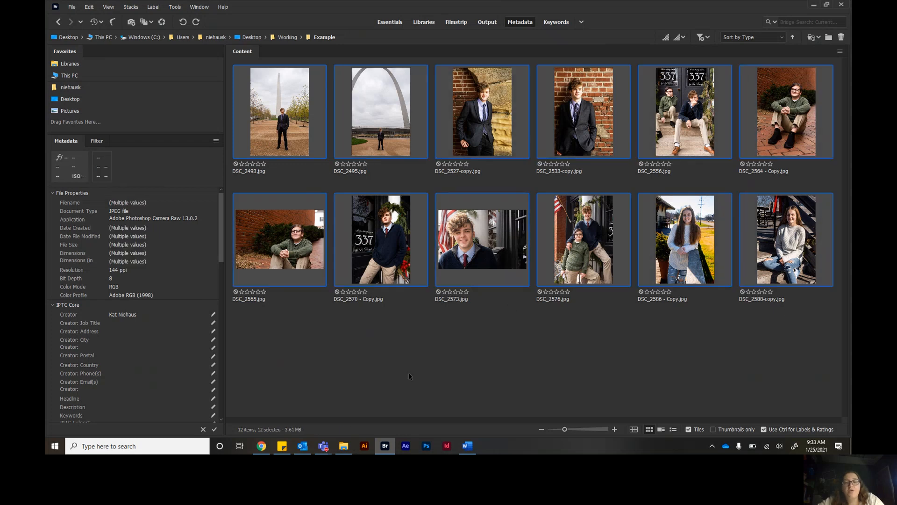
left_click(216, 141)
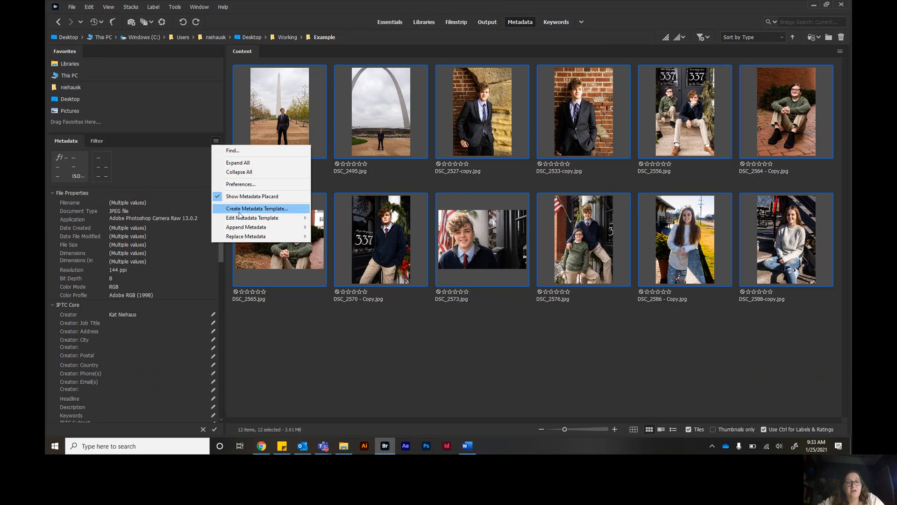
left_click(216, 141)
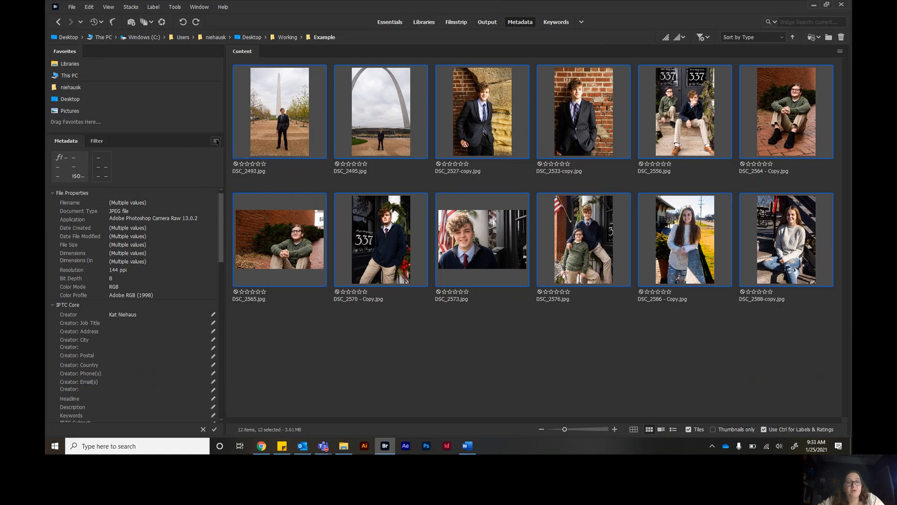
left_click(218, 143)
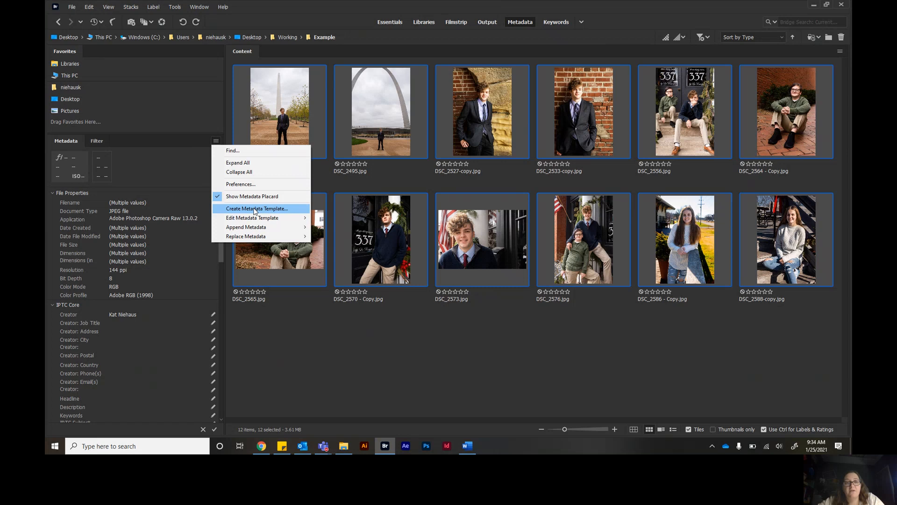
left_click(216, 142)
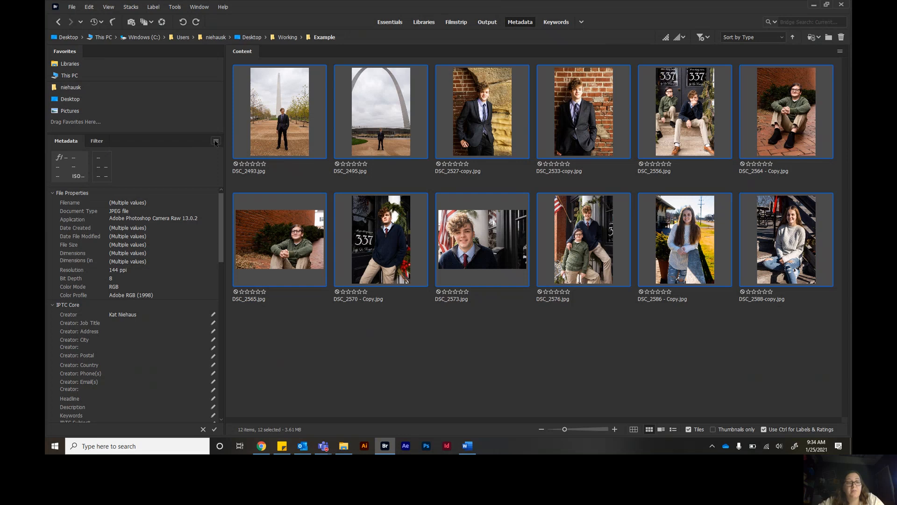
left_click(216, 142)
left_click(215, 142)
Step: Append the Photo Class metadata template to all selected photos
left_click(216, 142)
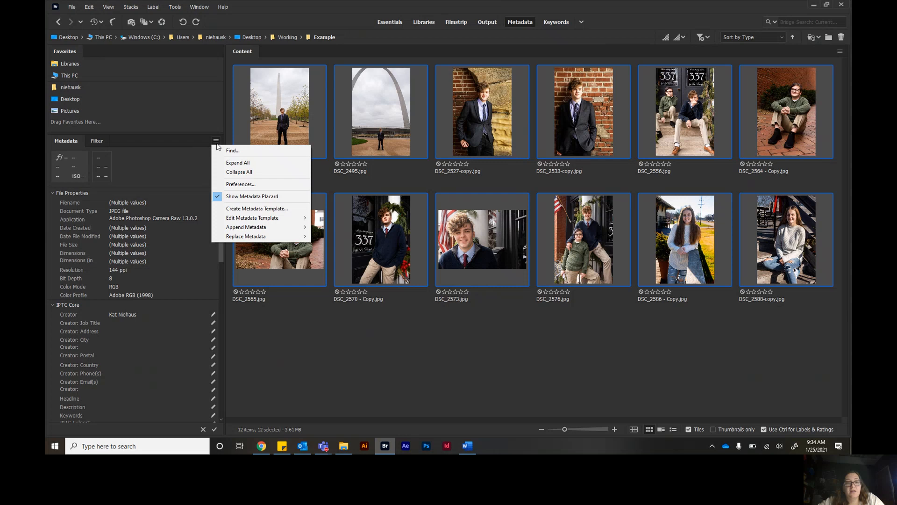
mouse_move(244, 228)
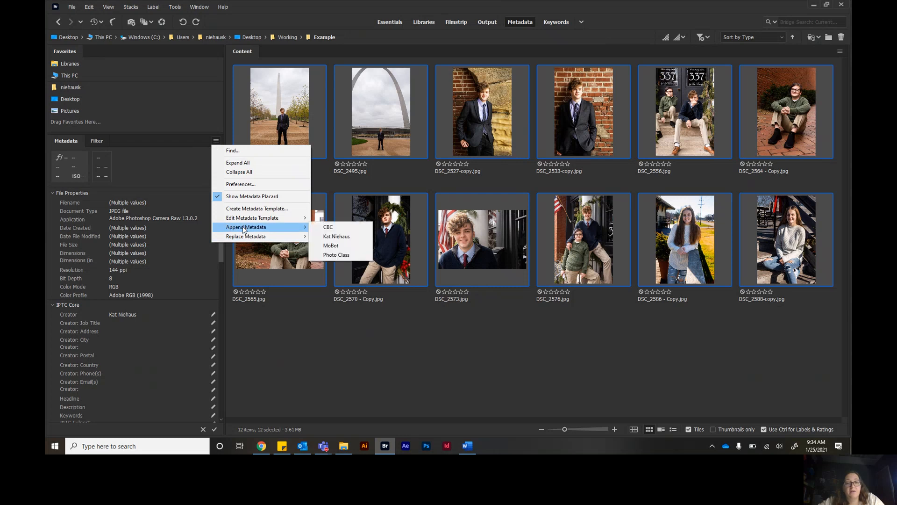
left_click(347, 255)
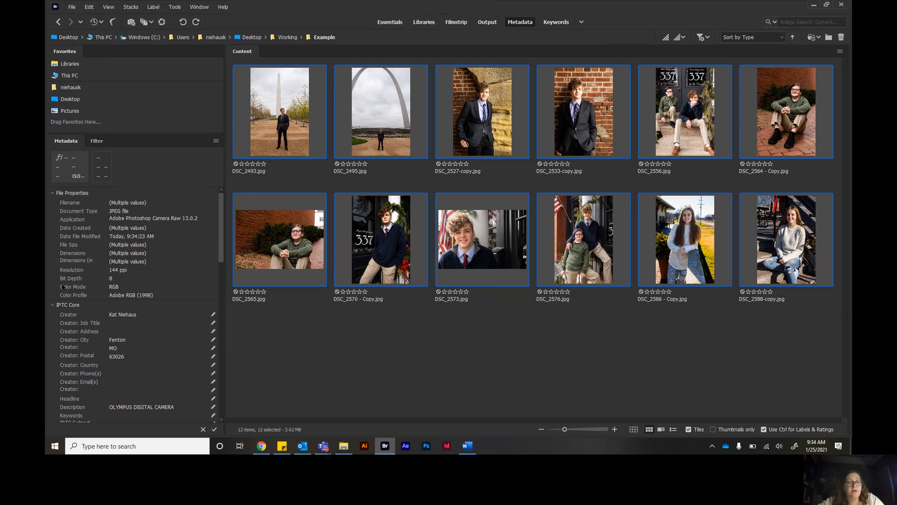
Step: Collapse the metadata sections, examine the IPTC Core creator and copyright fields of the selected photos, and clear the selection
left_click(53, 305)
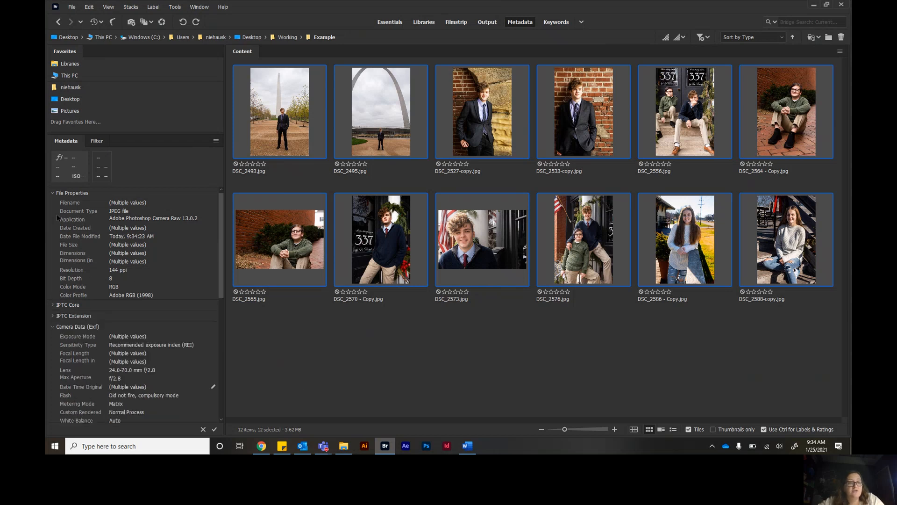
left_click(52, 193)
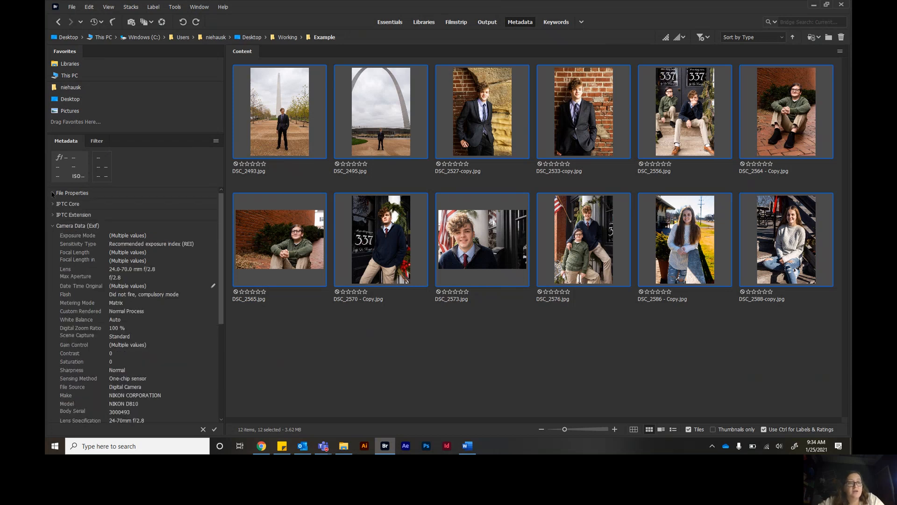
left_click(53, 226)
left_click(52, 248)
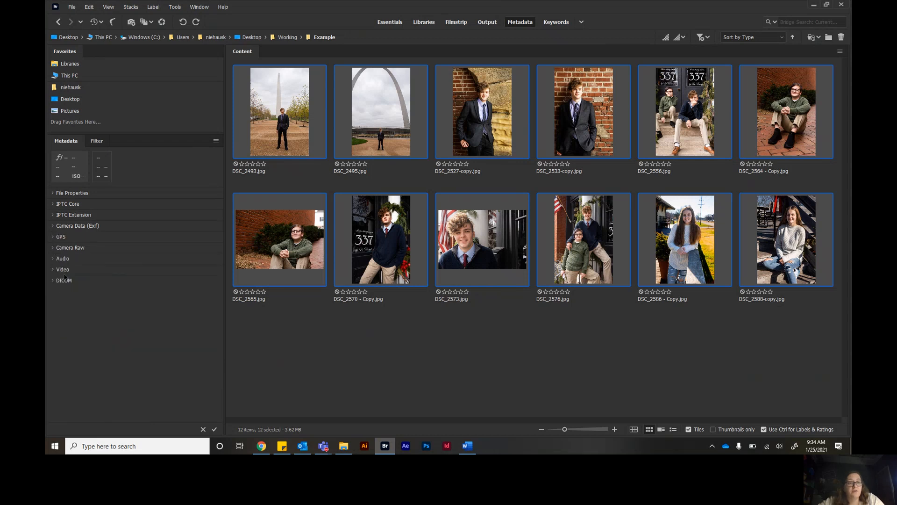
left_click(54, 204)
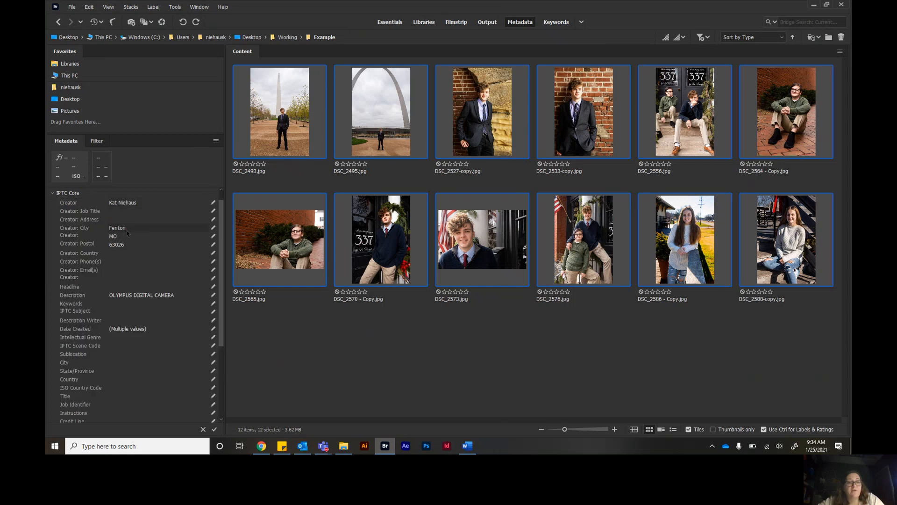
scroll(136, 298, "down", 5)
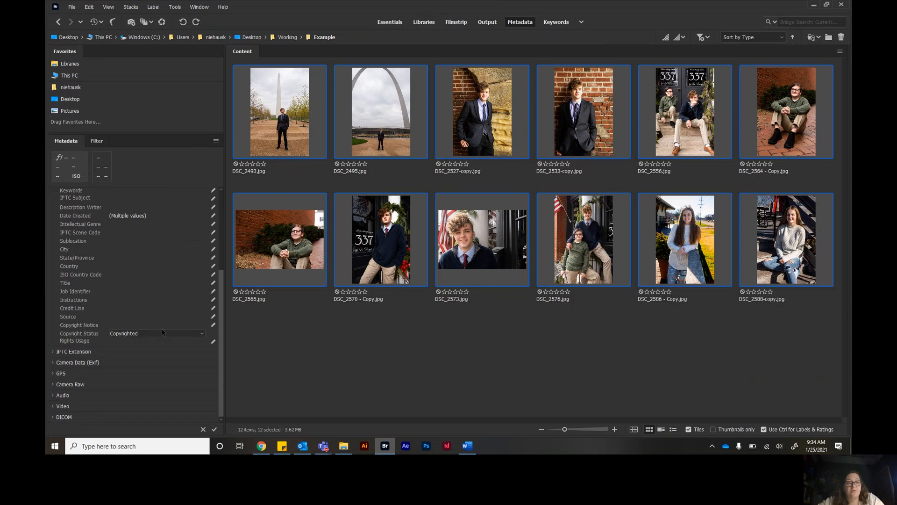
scroll(169, 306, "up", 5)
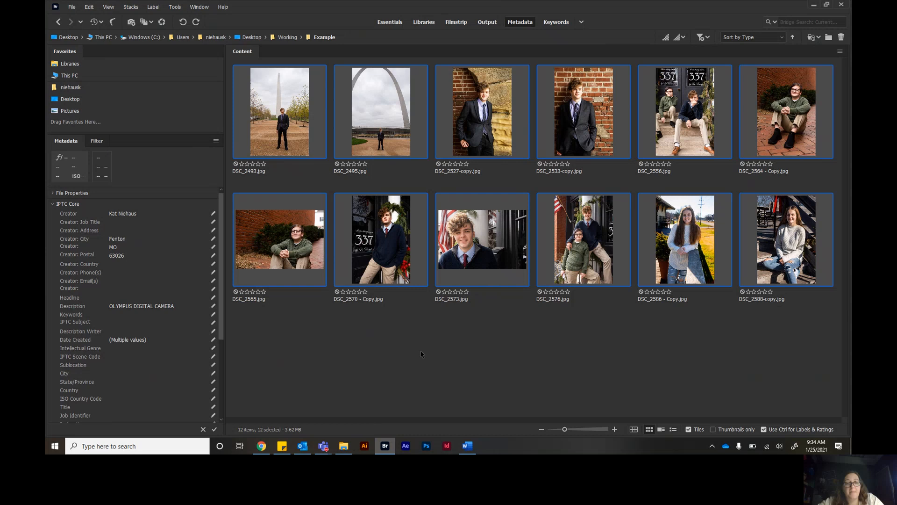
left_click(523, 384)
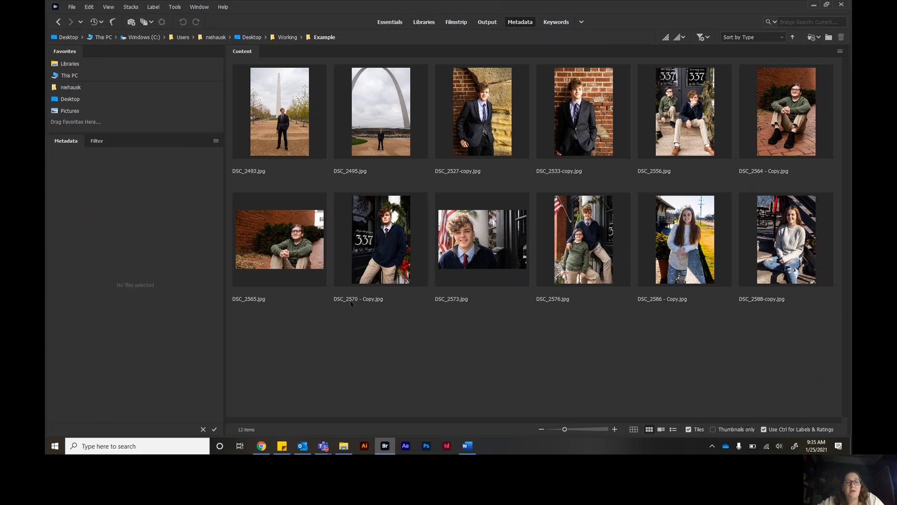
Step: Rename DSC_2493.jpg to the photographer's last name followed by _ProjectName_01, and undo the rename
left_click(271, 168)
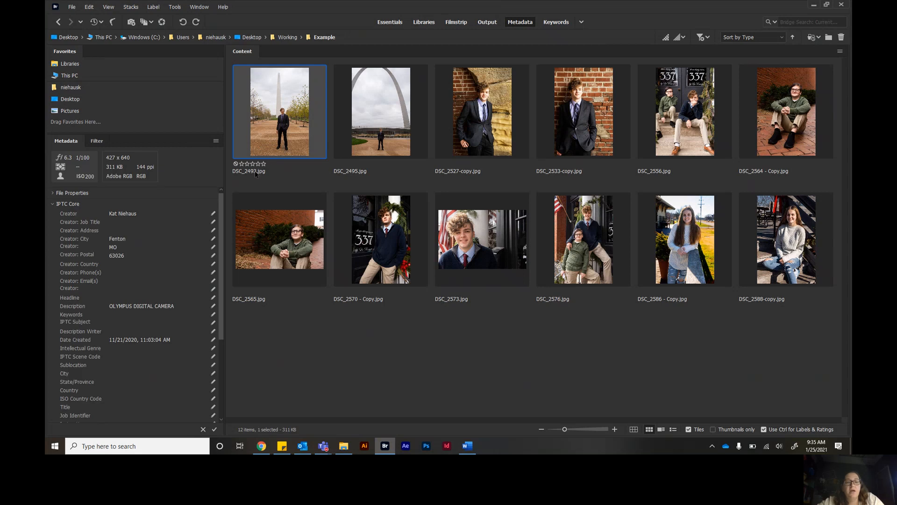
left_click(255, 172)
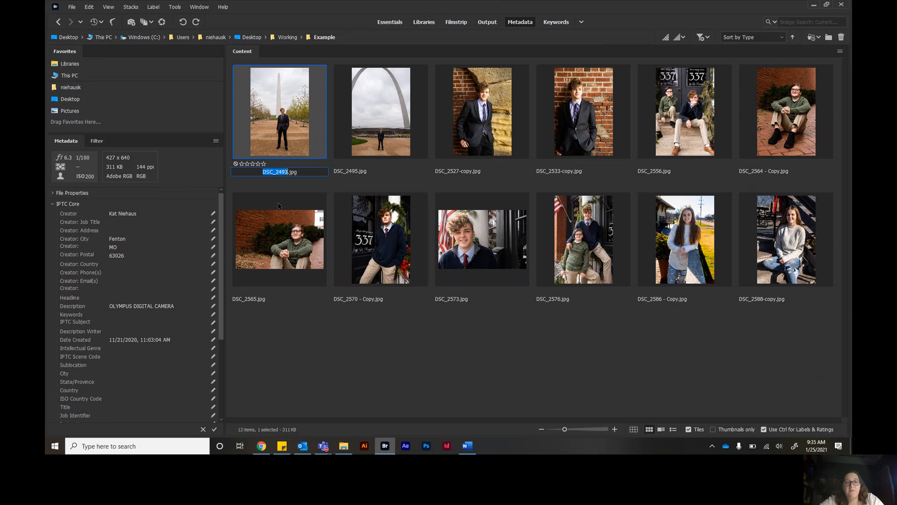
type("Niehaus_ProjectName")
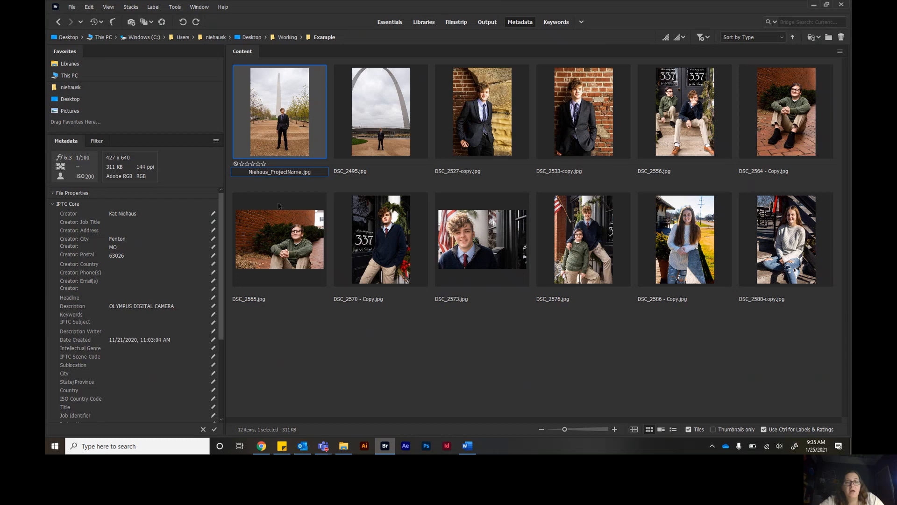
type("_01")
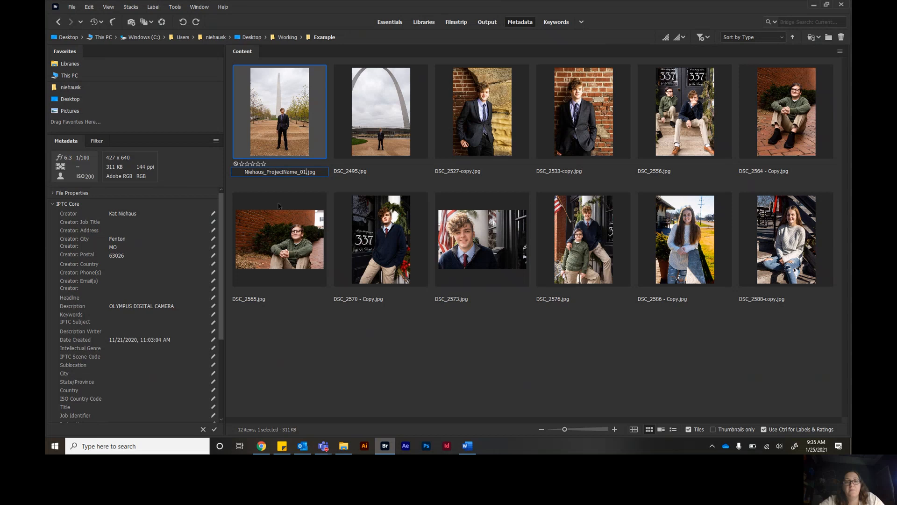
left_click(306, 348)
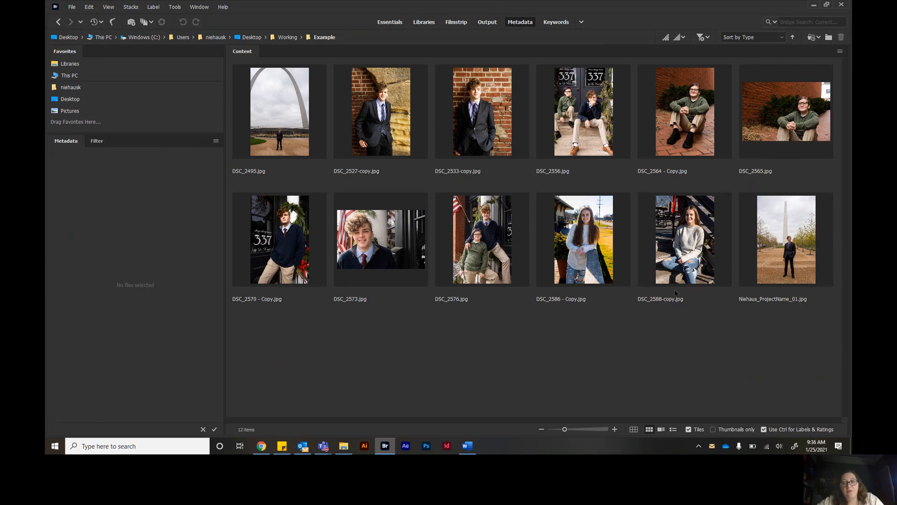
key("ctrl+z")
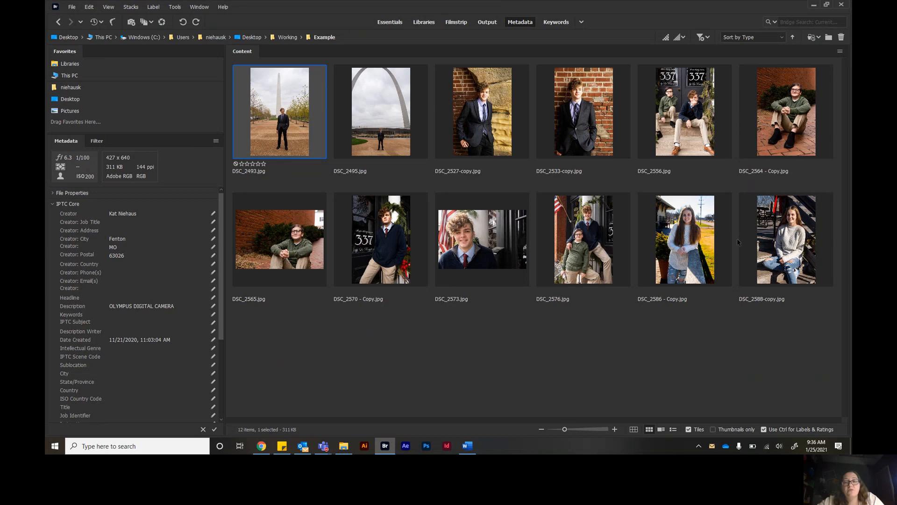
Step: Start a batch rename of all photos in the Example folder and set the second filename text to ProjectName_
key("ctrl+a")
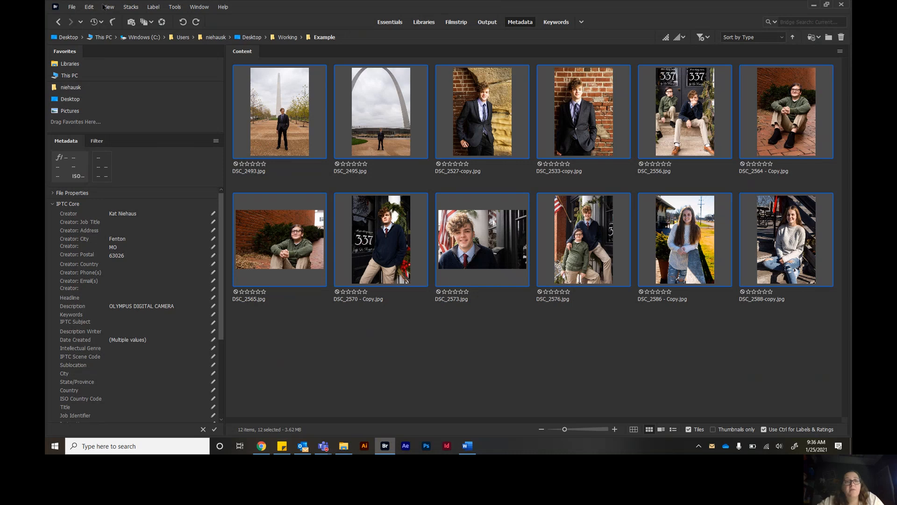
left_click(201, 9)
mouse_move(178, 8)
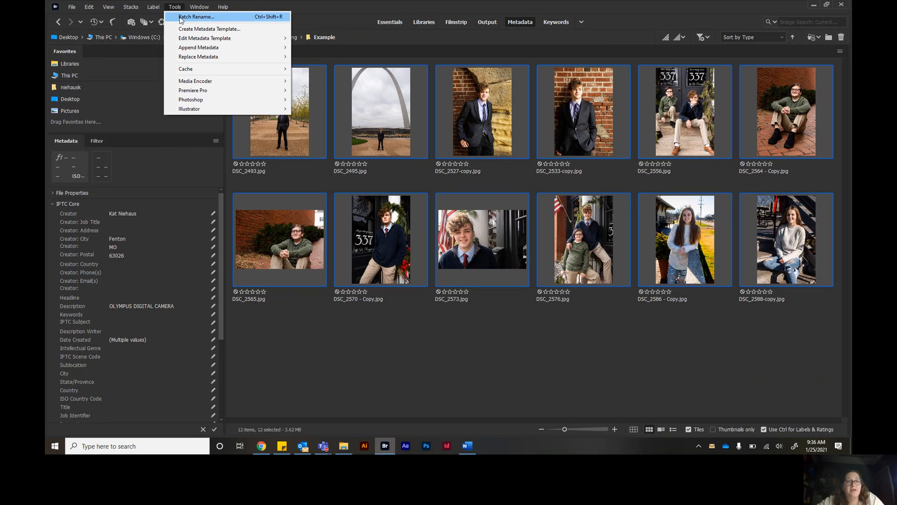
left_click(179, 18)
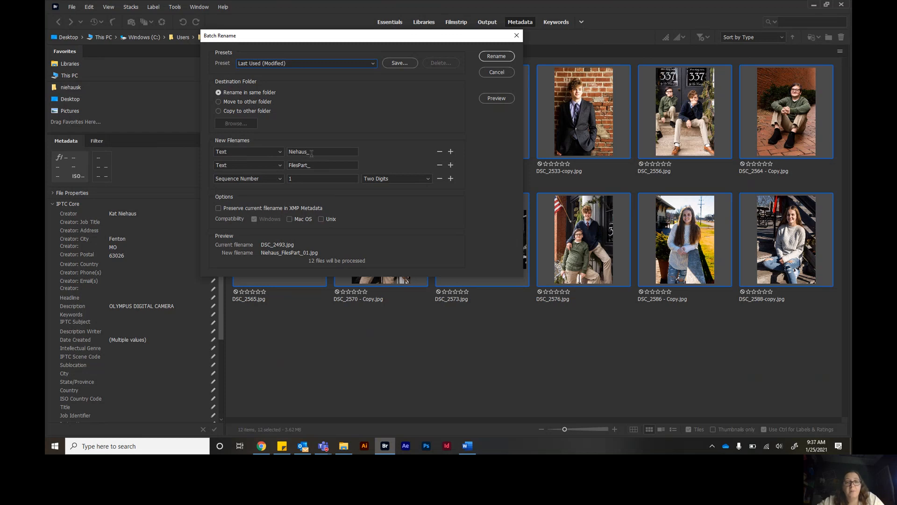
left_click(276, 166)
left_click(280, 167)
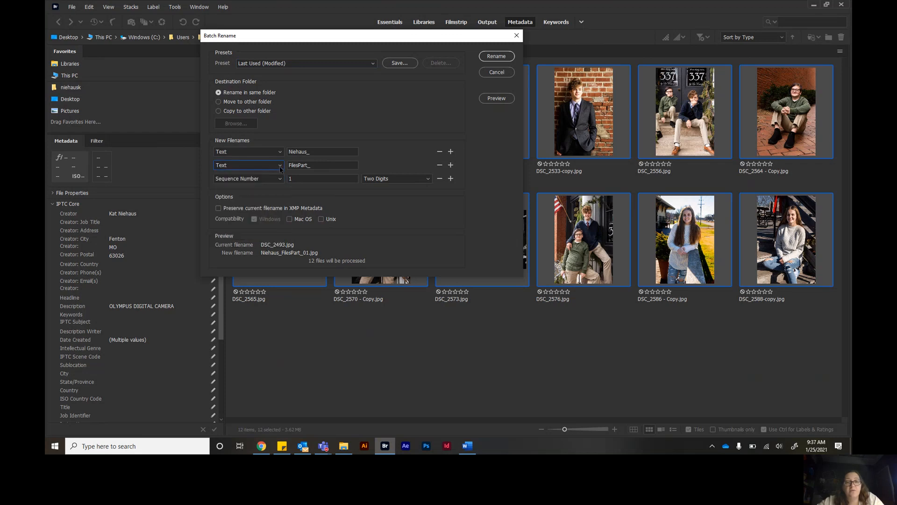
left_click(307, 165)
double_click(307, 164)
type("Project_")
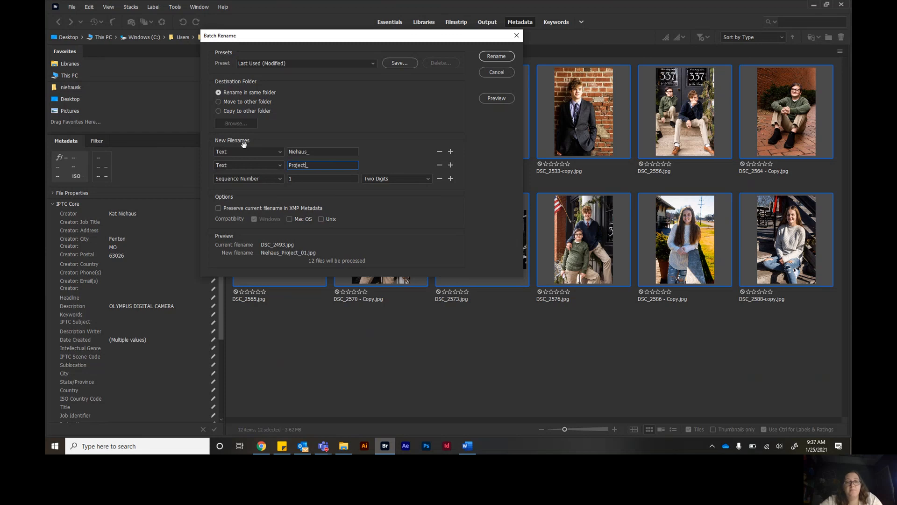
key("BackSpace")
type("Name_")
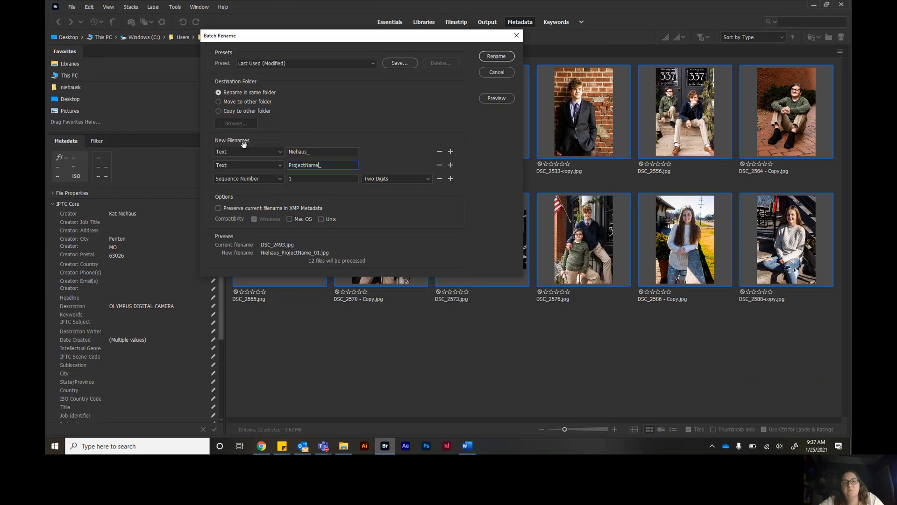
Step: Use a two-digit sequence number starting at 1 as the last filename part and run the batch rename
left_click(280, 179)
left_click(295, 178)
left_click(407, 180)
left_click(414, 196)
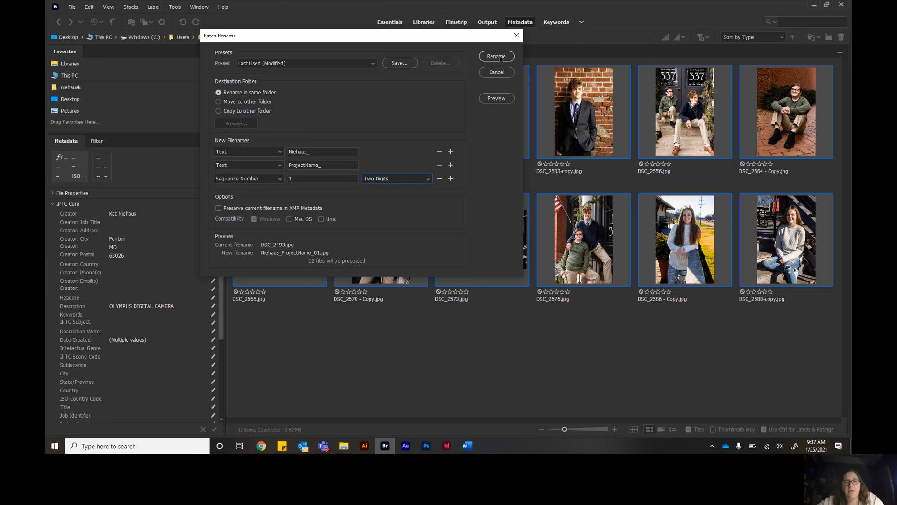
left_click(496, 56)
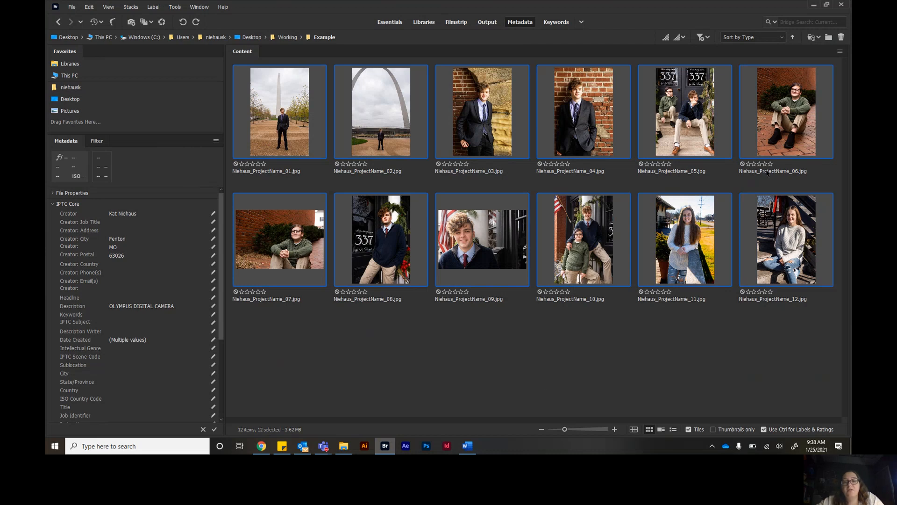
Step: Switch to Chrome and open the P4 Photography folder inside _2021 Spring in OneDrive through Office 365
left_click(258, 444)
left_click(761, 7)
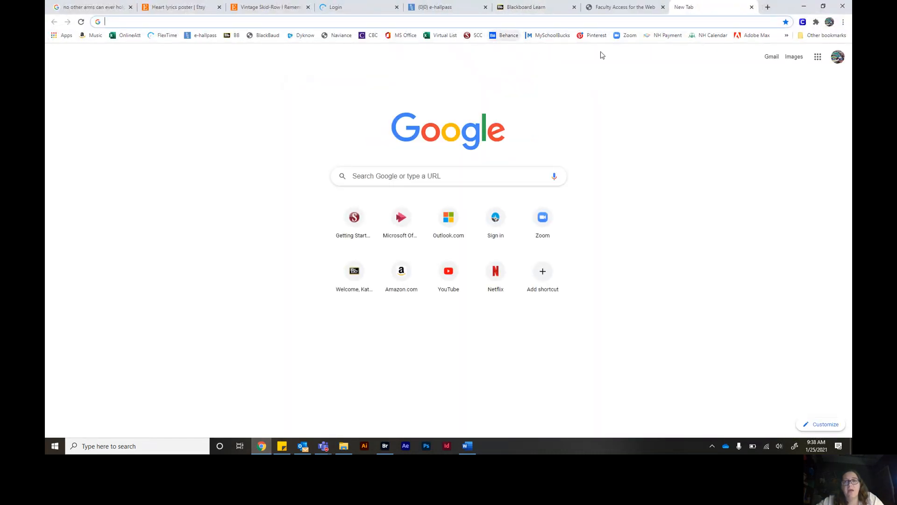
left_click(404, 36)
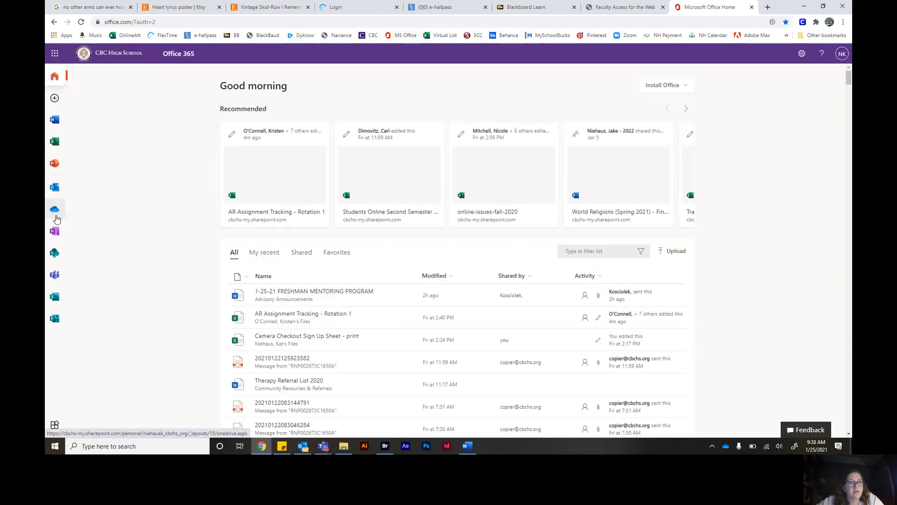
left_click(54, 209)
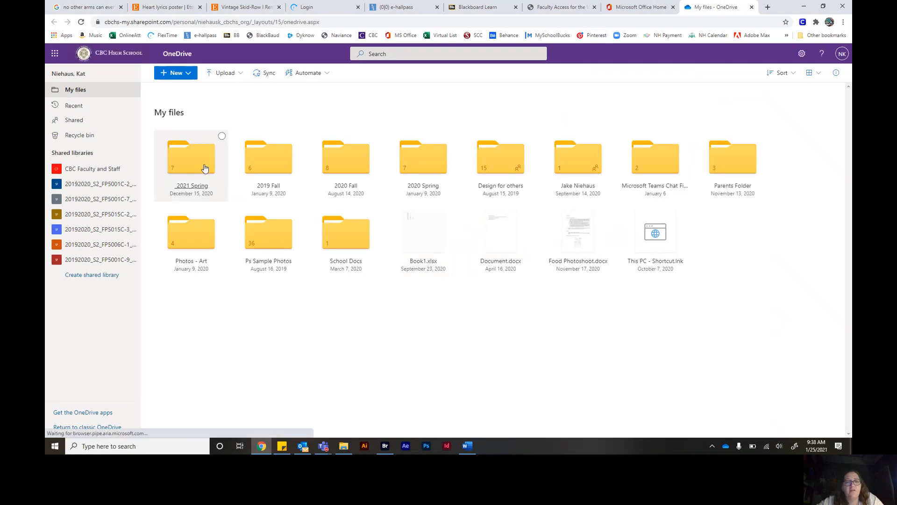
left_click(185, 152)
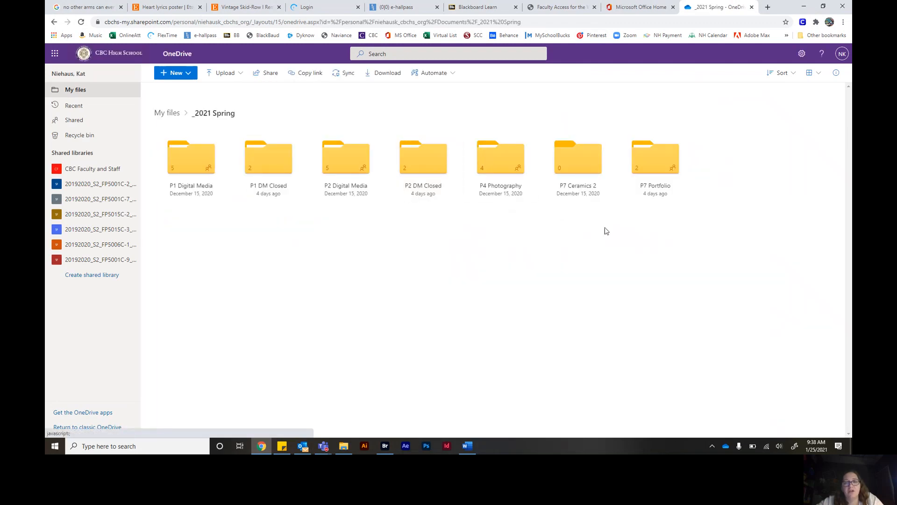
left_click(499, 159)
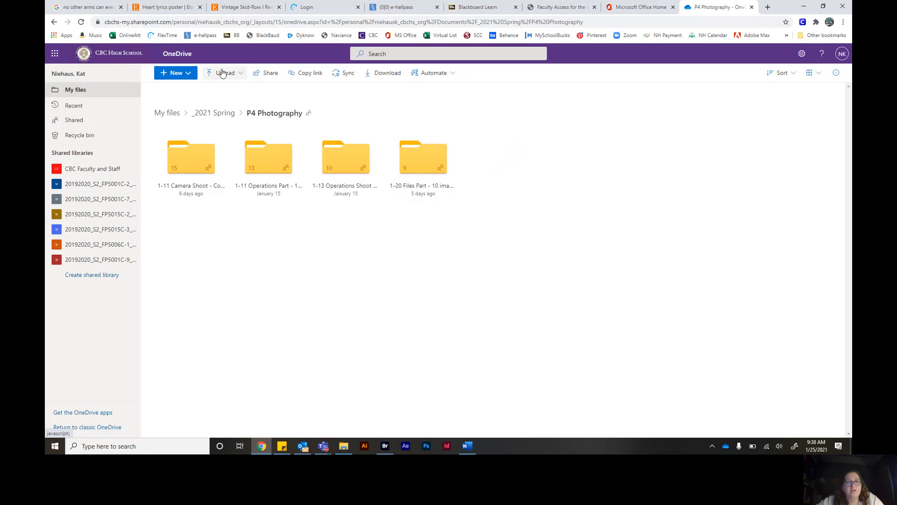
Step: Create a folder named Project 1 in P4 Photography and open it
left_click(177, 73)
left_click(188, 91)
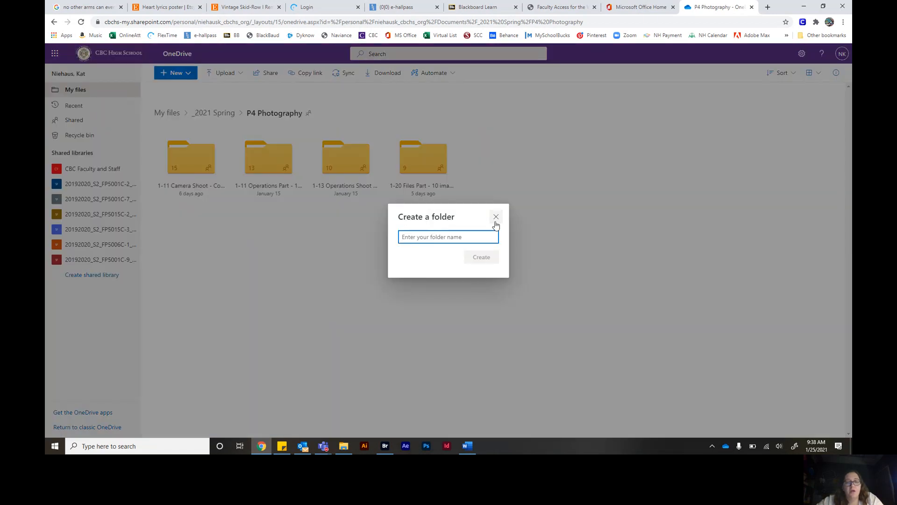
type("Project 1")
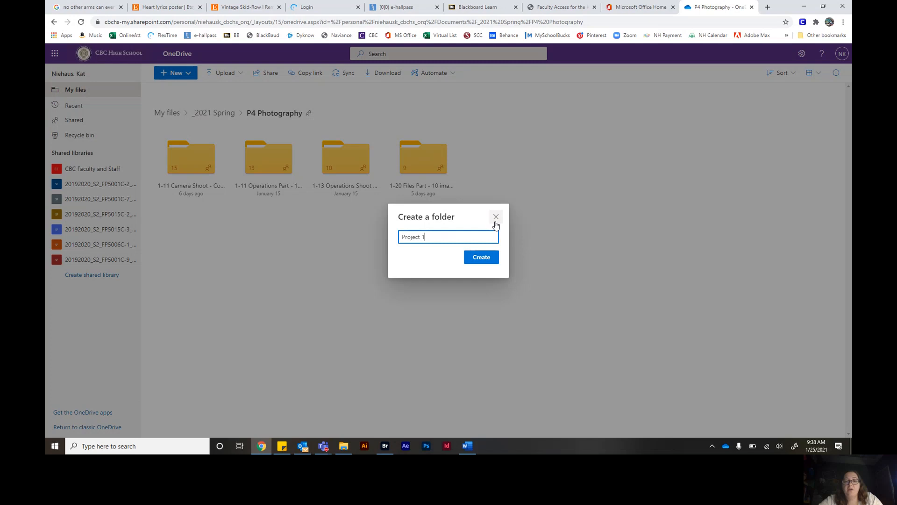
key("Return")
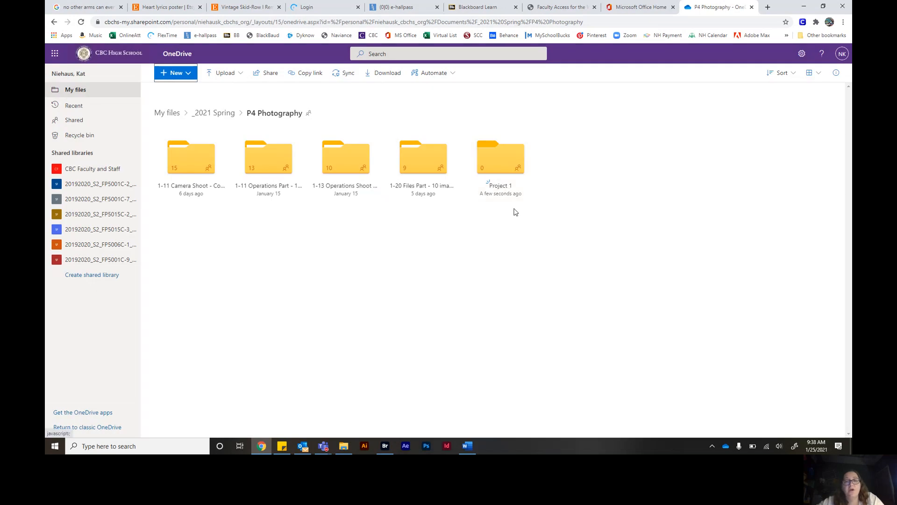
left_click(500, 186)
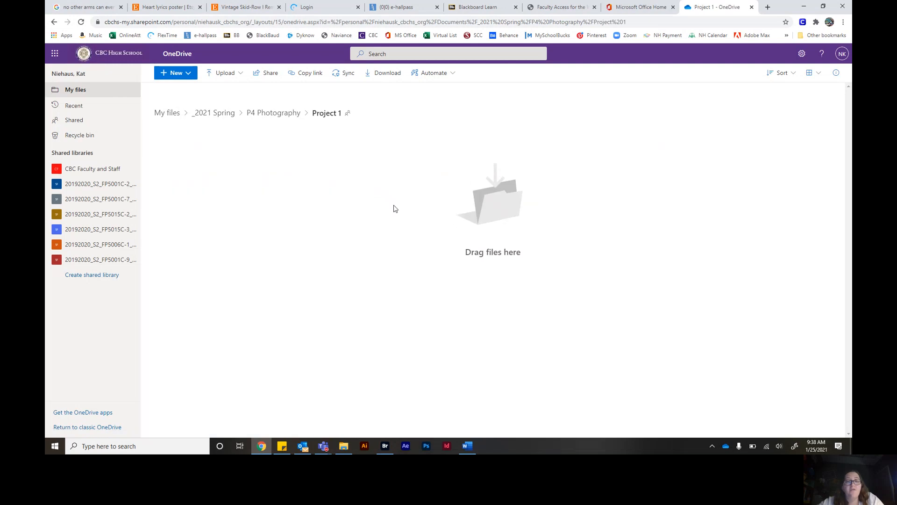
Step: Arrange the OneDrive and Bridge windows side by side and upload the photo ending in _ProjectName_06.jpg to the Project 1 folder
left_click(823, 6)
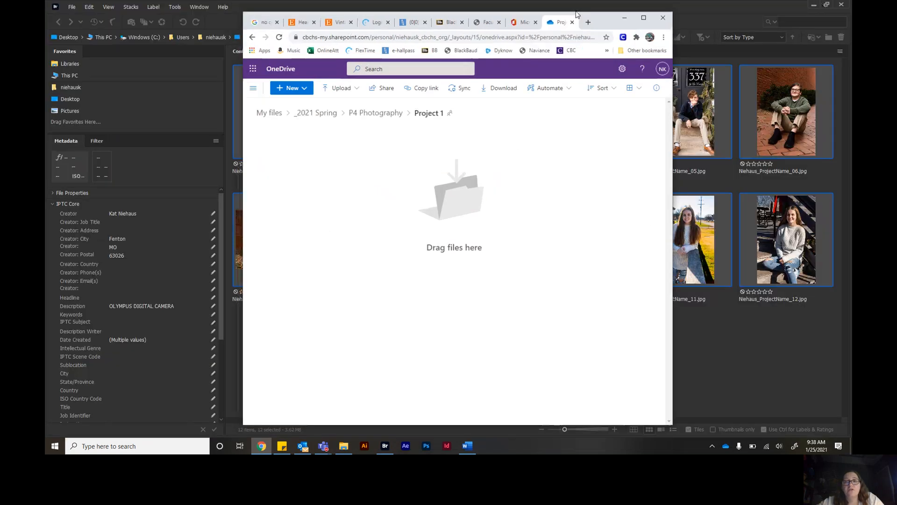
left_click_drag(602, 22, 424, 24)
left_click(445, 18)
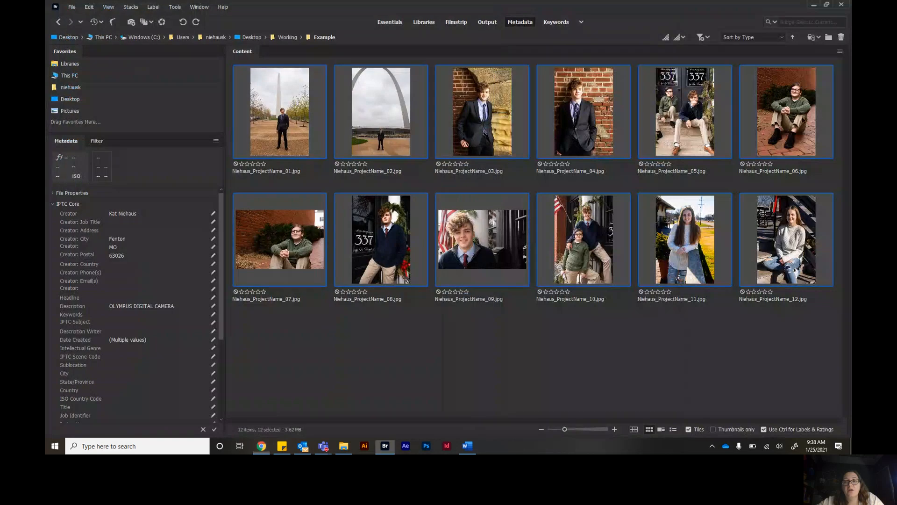
left_click(739, 344)
left_click(794, 107)
key("alt+Tab")
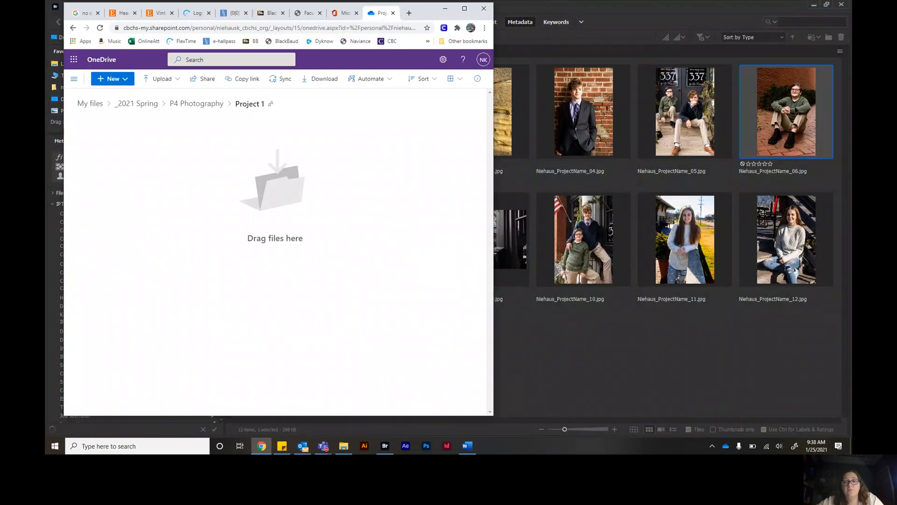
left_click_drag(762, 117, 790, 127)
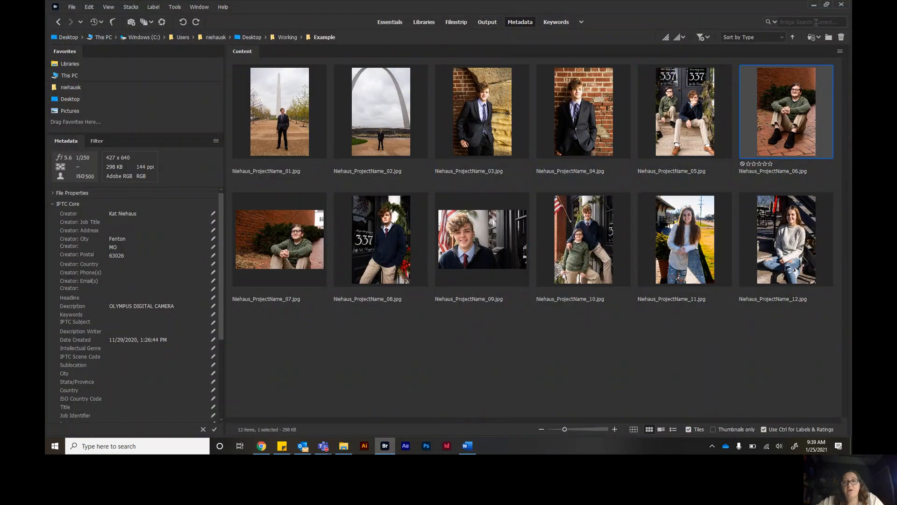
left_click(826, 4)
left_click_drag(574, 11, 705, 12)
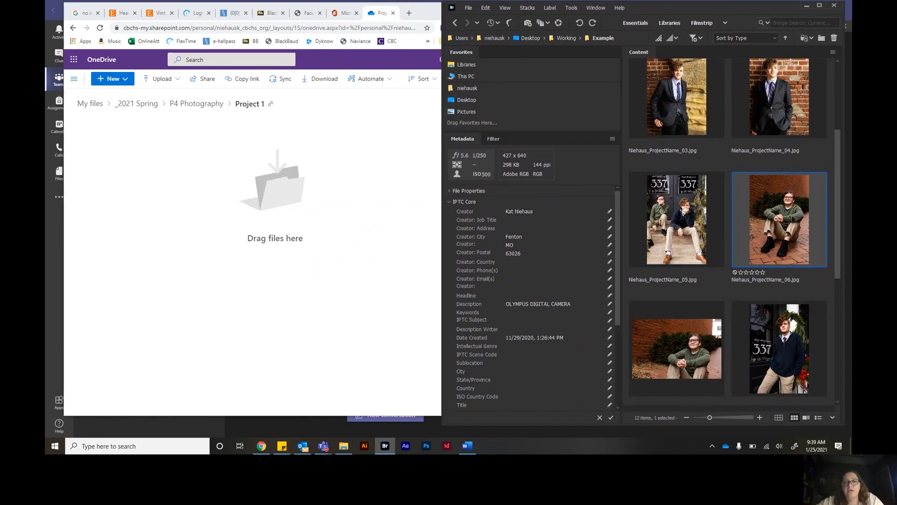
left_click_drag(791, 230, 222, 194)
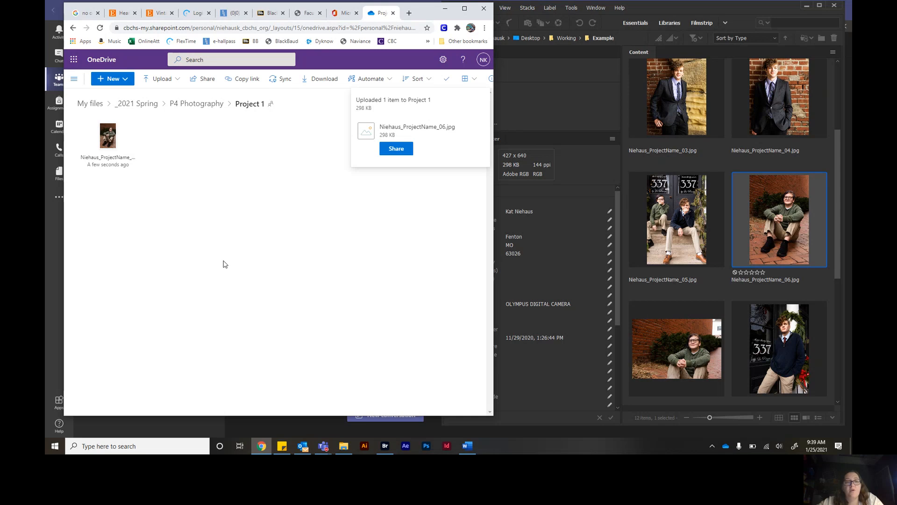
Step: Create a subfolder in Project 1 named with the photographer's last name
left_click(113, 79)
left_click(126, 93)
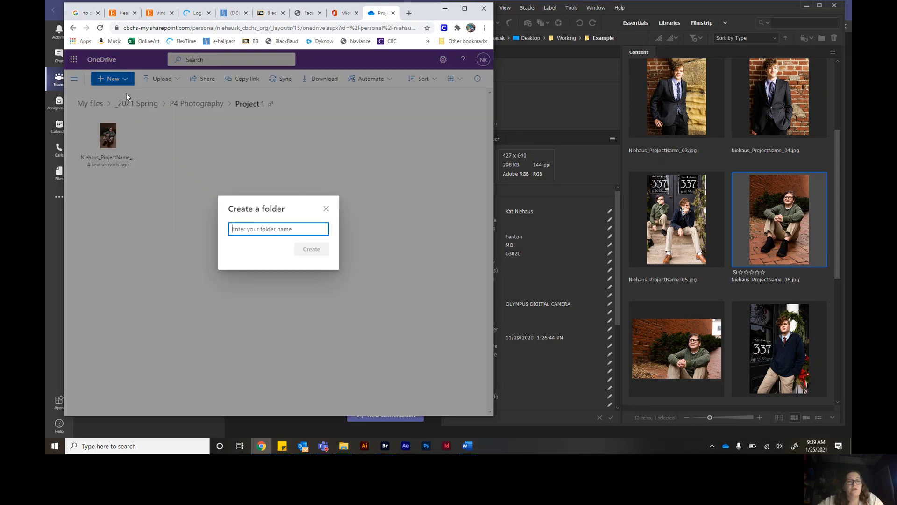
type("Niehaus")
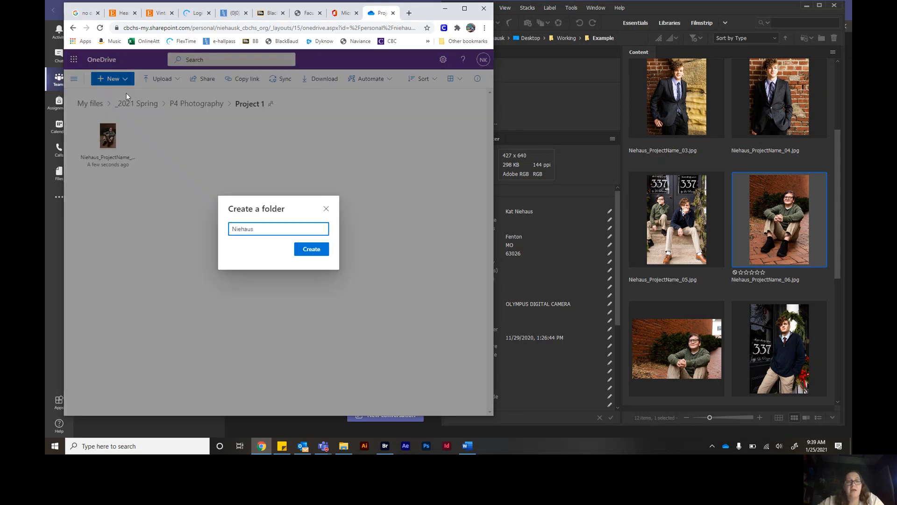
left_click(302, 249)
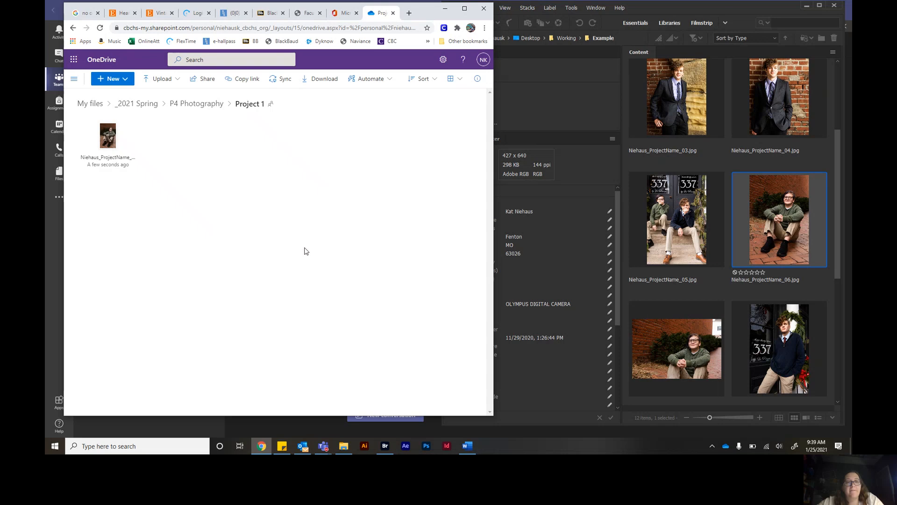
Step: Select all photos in Bridge and upload them to the subfolder named with the photographer's last name
left_click(735, 140)
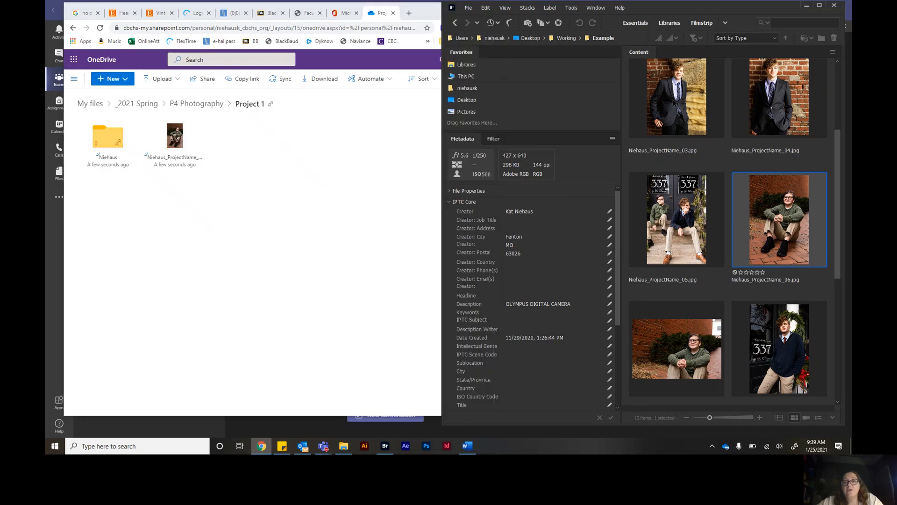
key("ctrl+a")
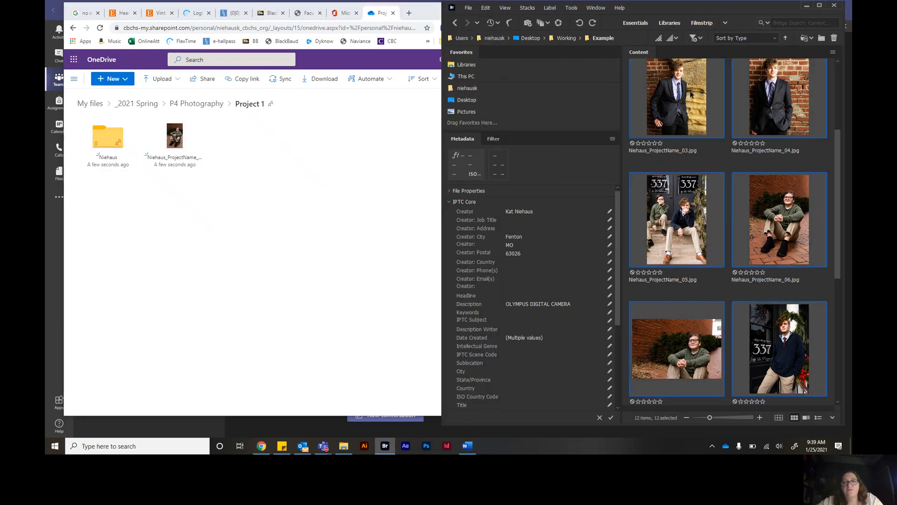
left_click_drag(692, 93, 108, 142)
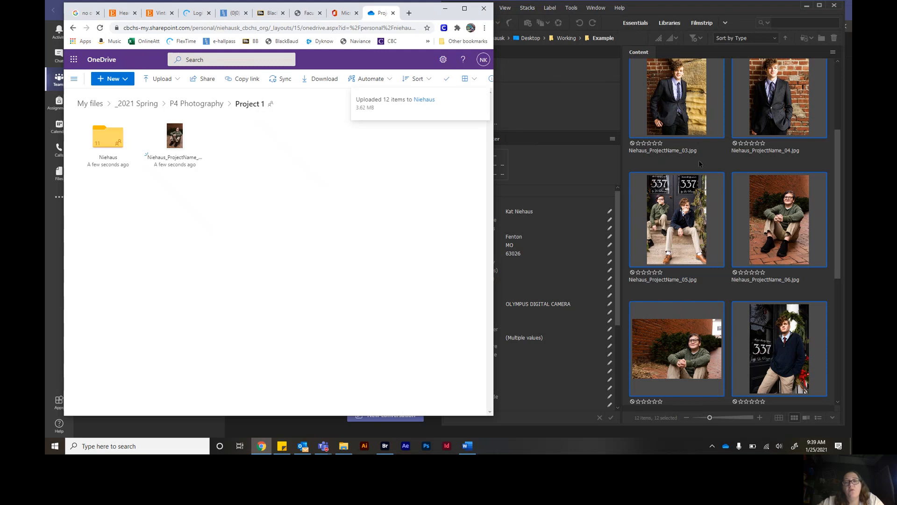
left_click(177, 80)
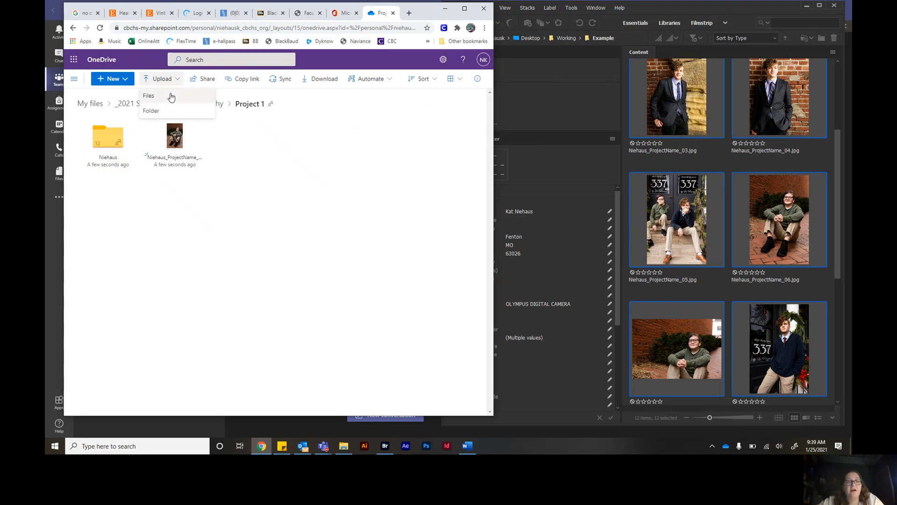
left_click(325, 244)
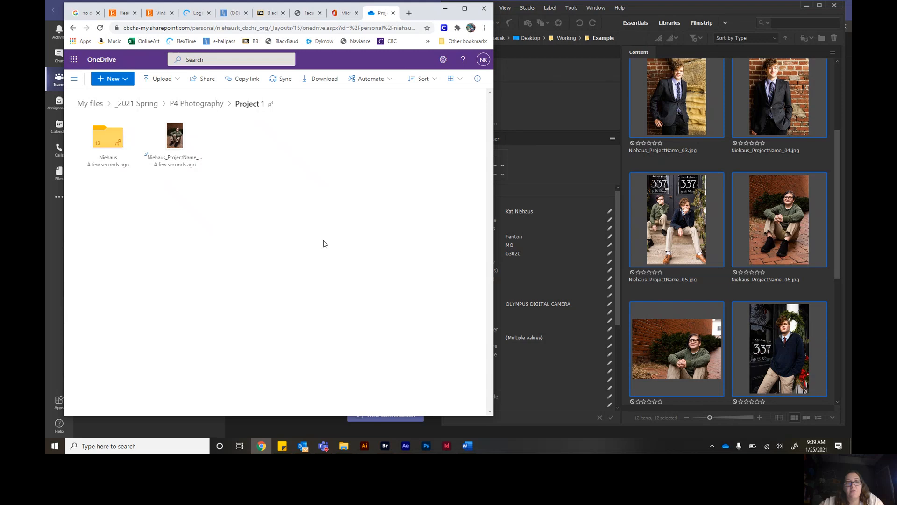
left_click(730, 12)
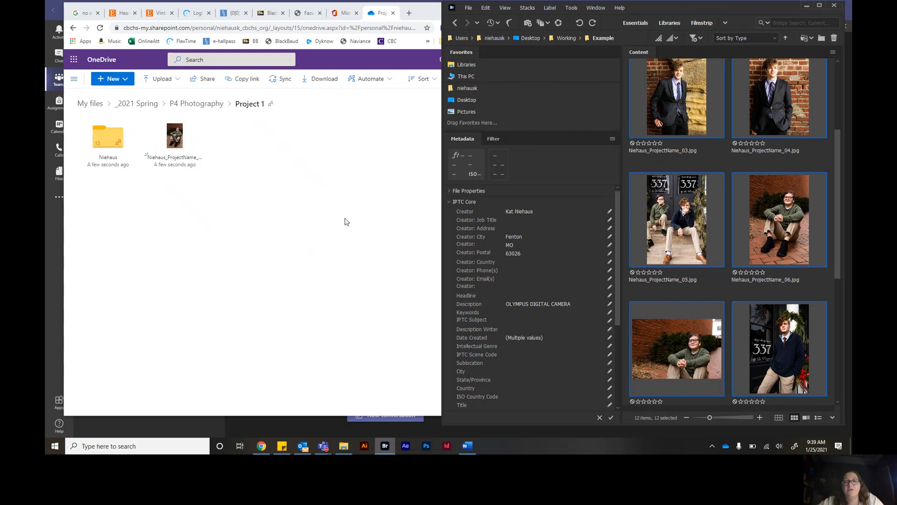
Step: Switch to the Append Metadata & Rename Files meeting in Microsoft Teams and stop its recording
left_click(324, 446)
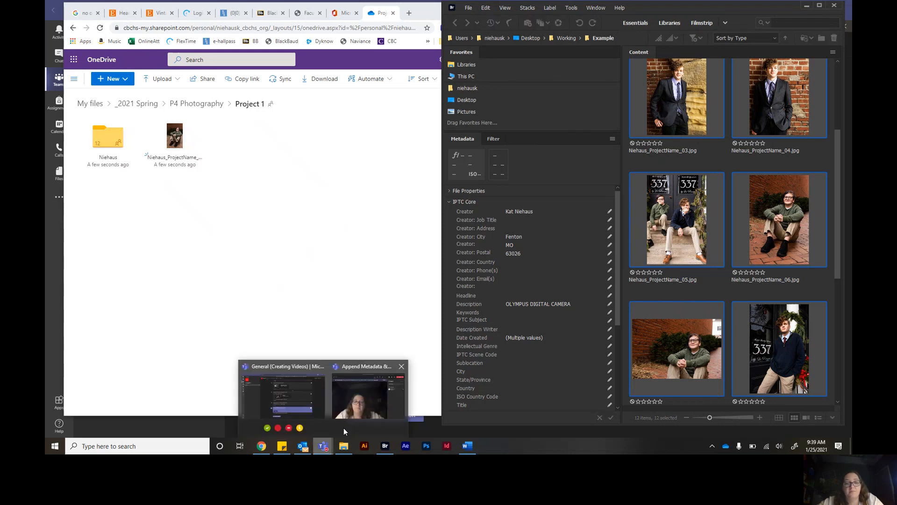
left_click(359, 392)
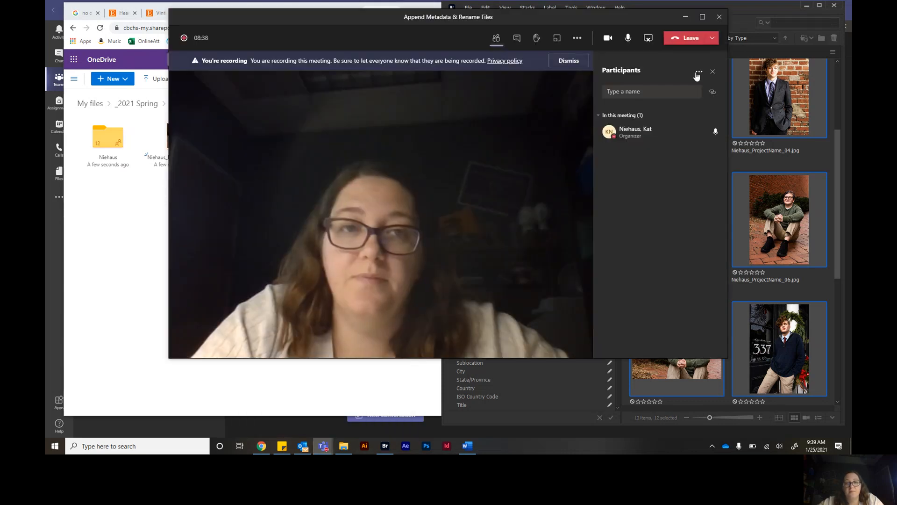
left_click(577, 38)
left_click(589, 248)
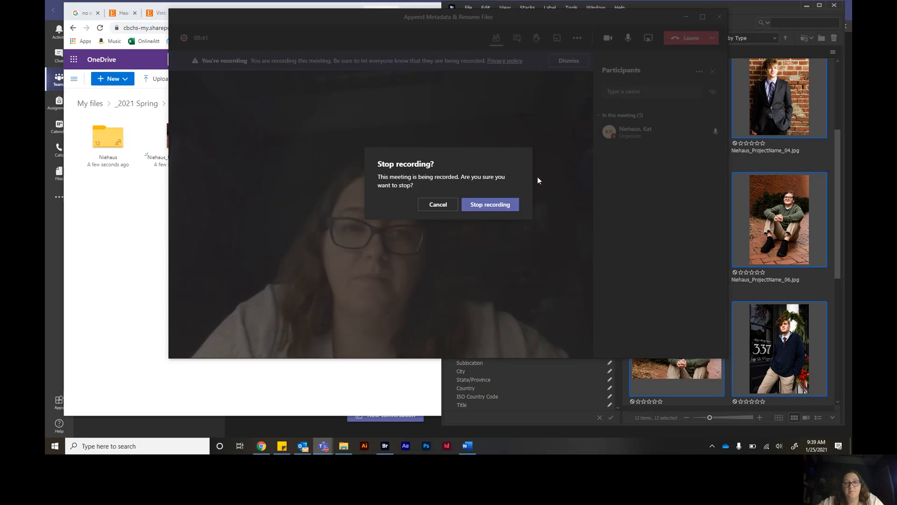